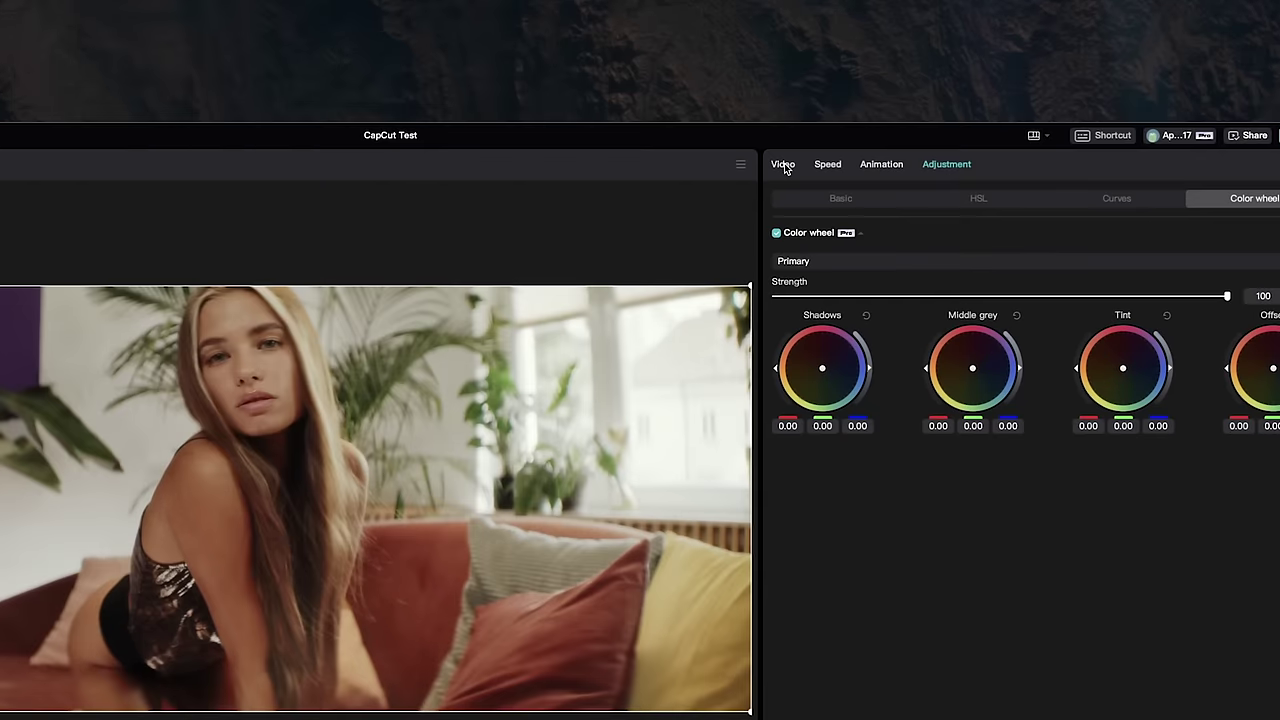
# Step: Enable Face enhancement in the clip's Video > Enhance settings
pyautogui.click(783, 165)
pyautogui.click(1255, 198)
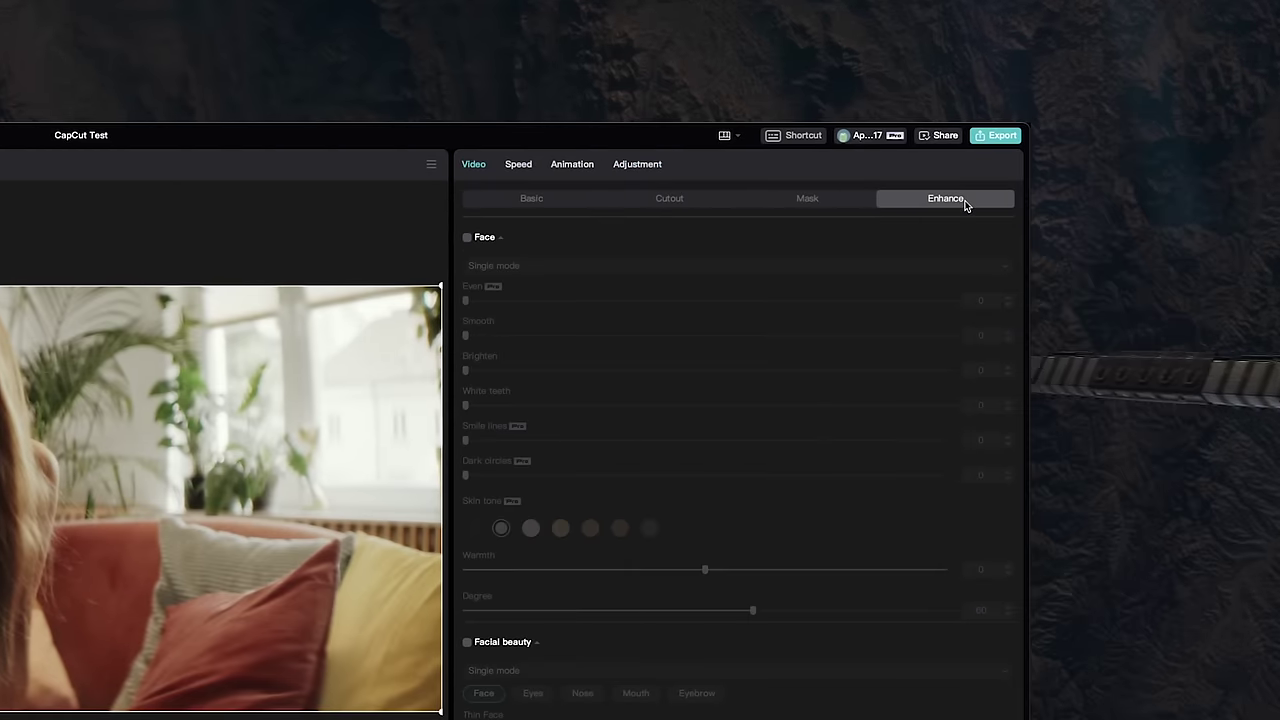
pyautogui.click(468, 240)
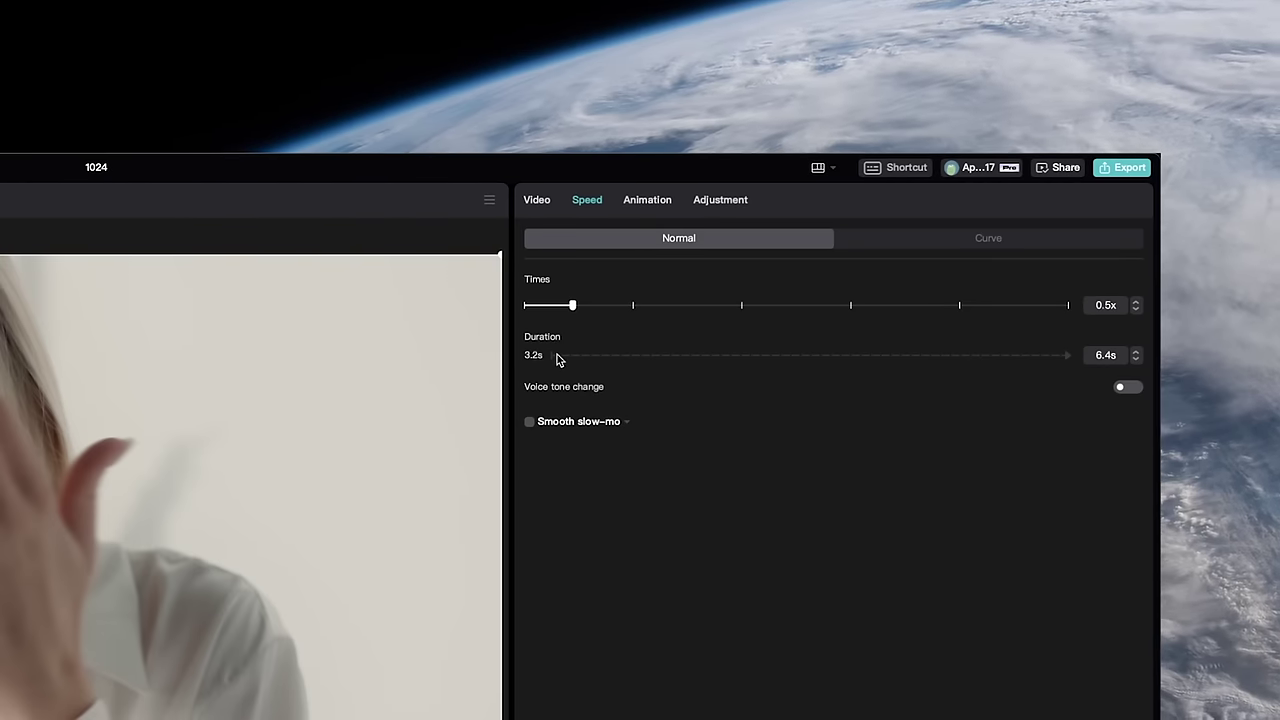
# Step: Turn on Smooth slow-mo with Optical flow for the 0.5x clip
pyautogui.click(529, 421)
pyautogui.click(633, 451)
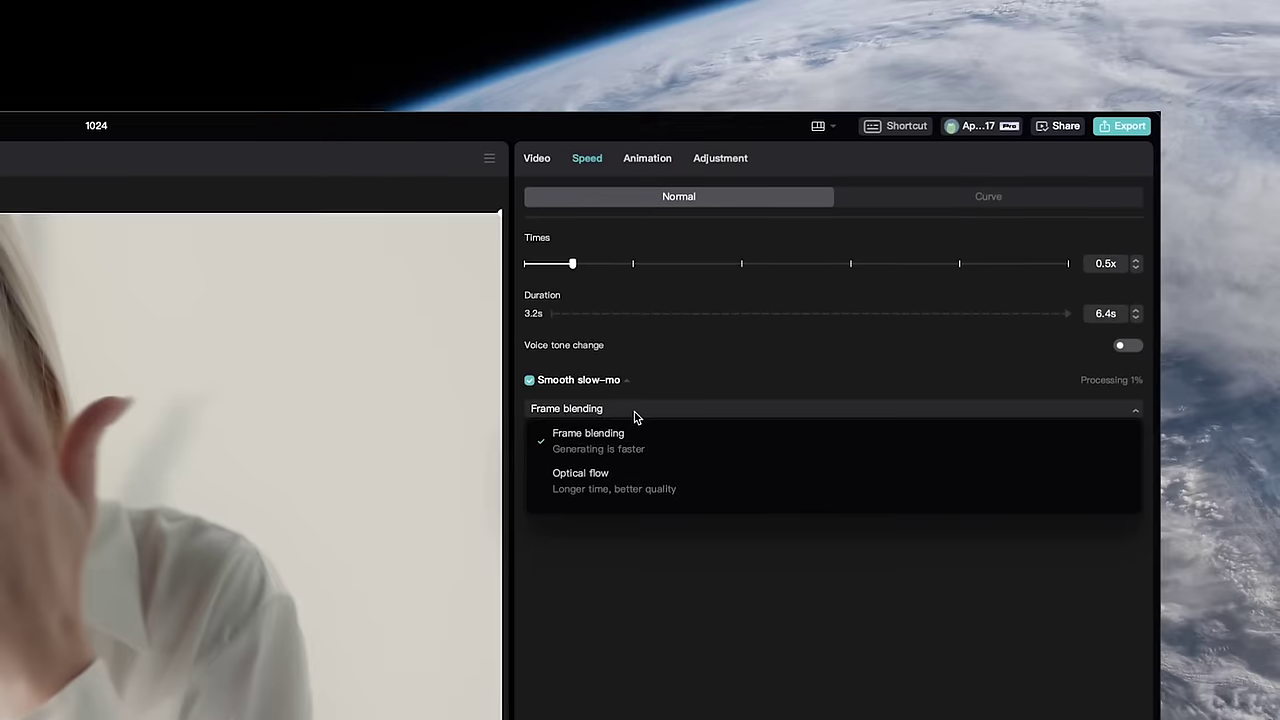
pyautogui.click(600, 478)
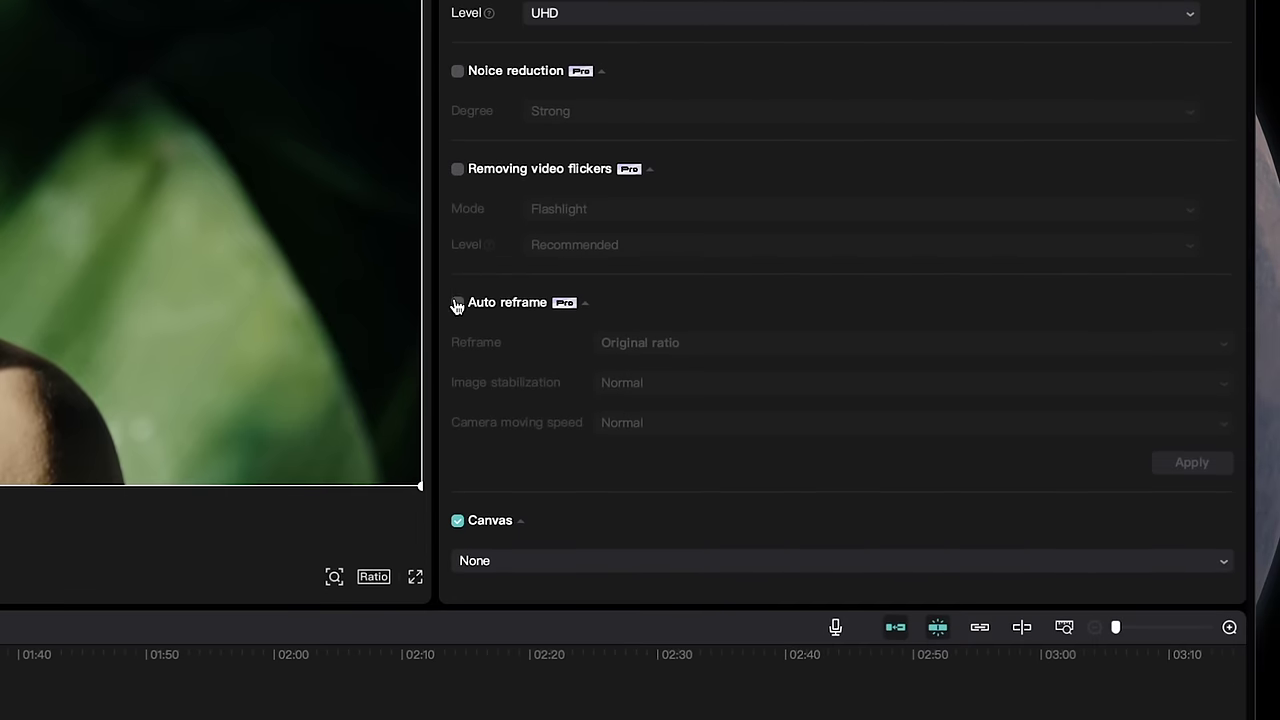
# Step: Auto-reframe the clip to 9:16 with Flexible stabilization and Slow camera movement, and apply it
pyautogui.click(457, 303)
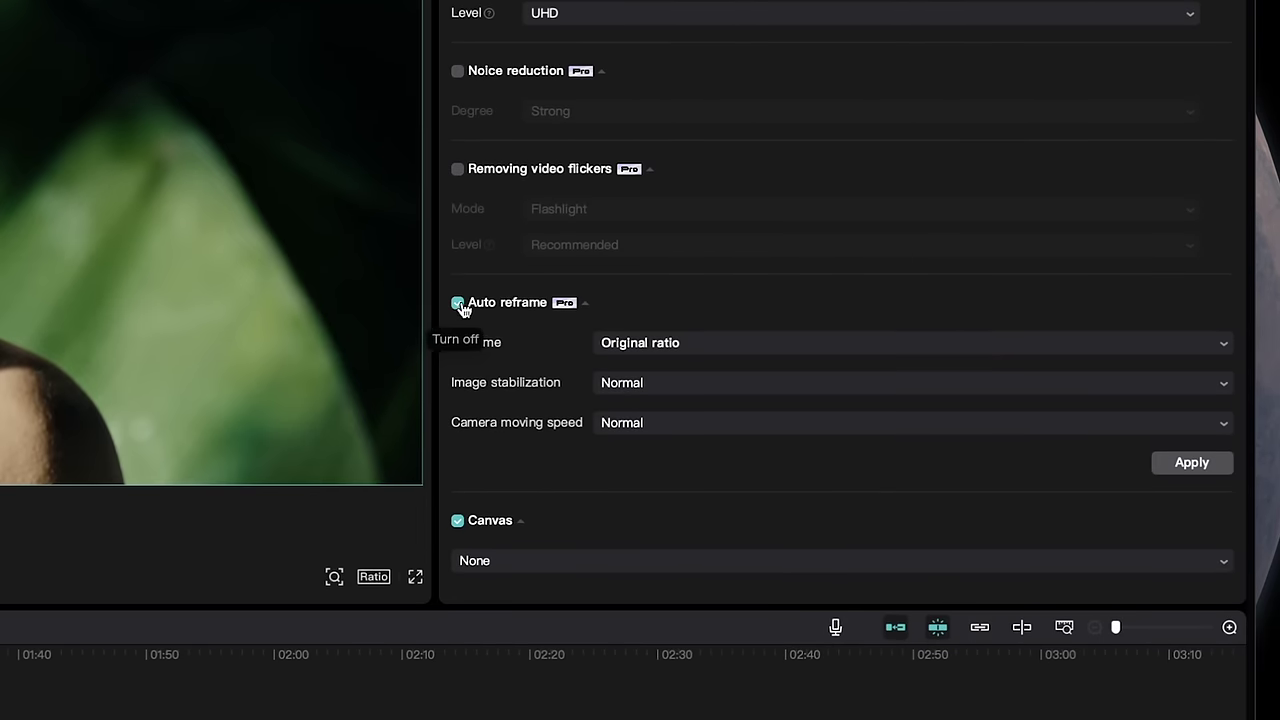
pyautogui.click(697, 342)
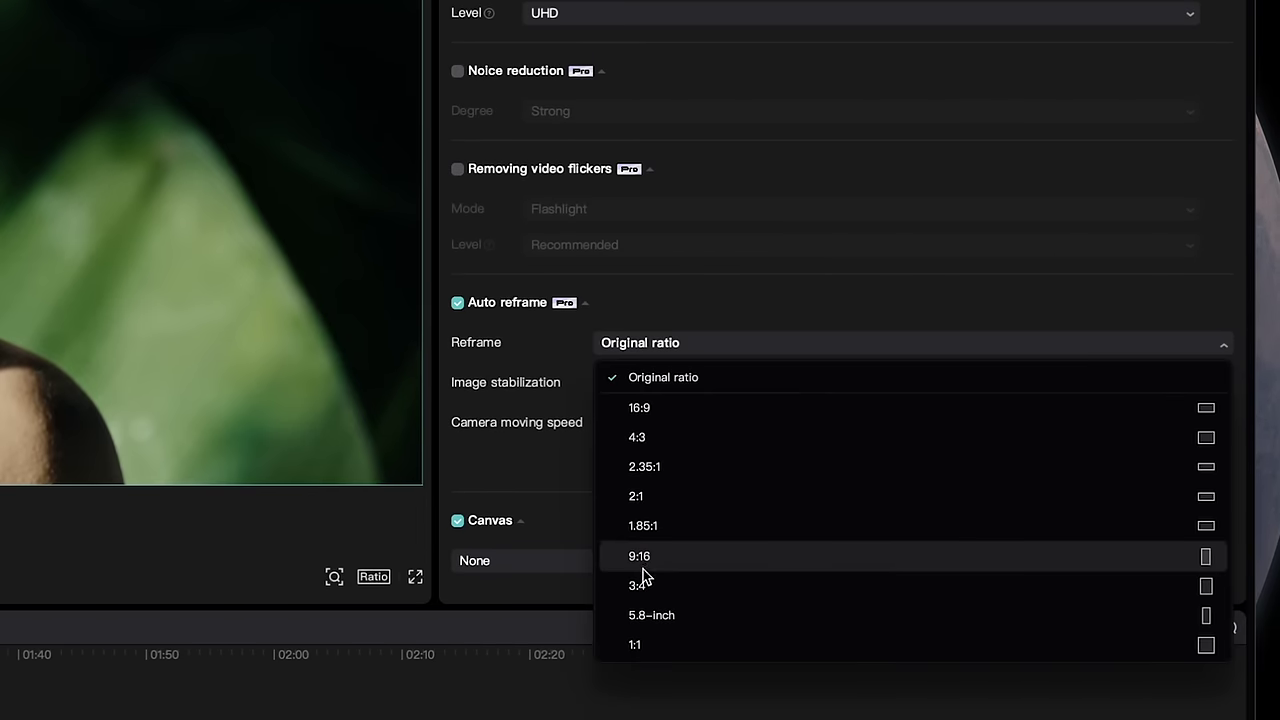
pyautogui.click(643, 560)
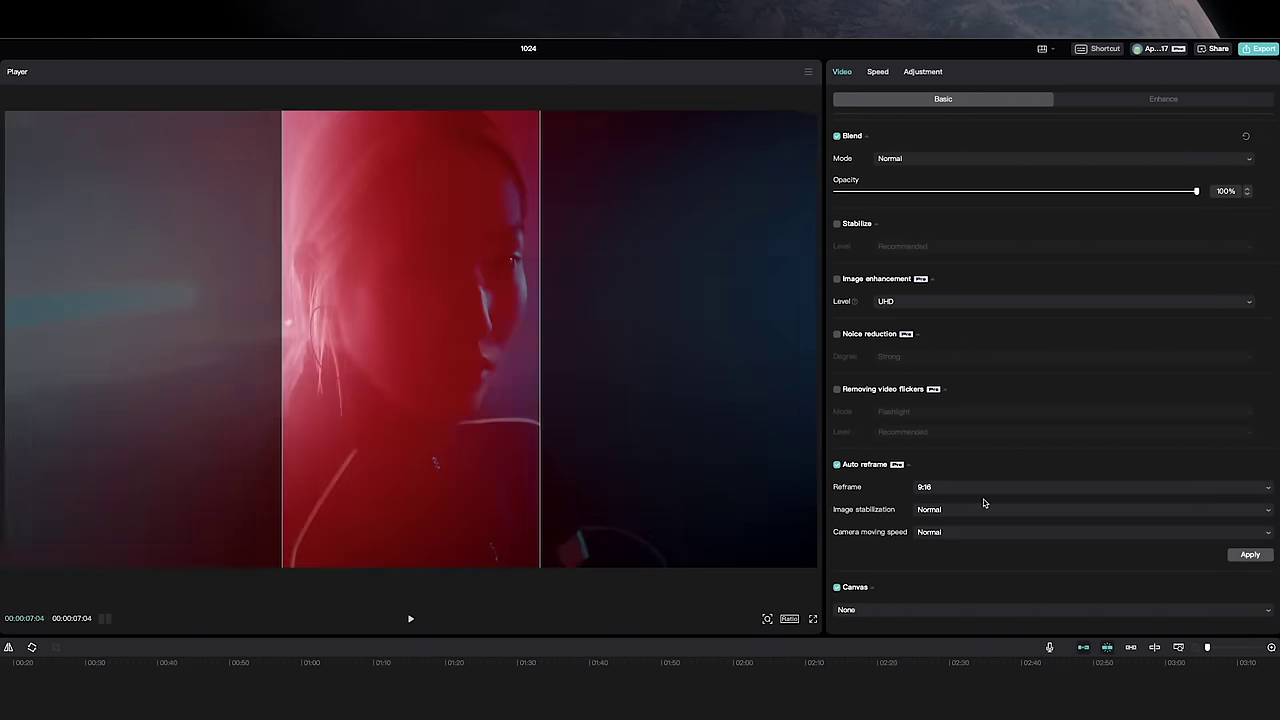
pyautogui.click(980, 509)
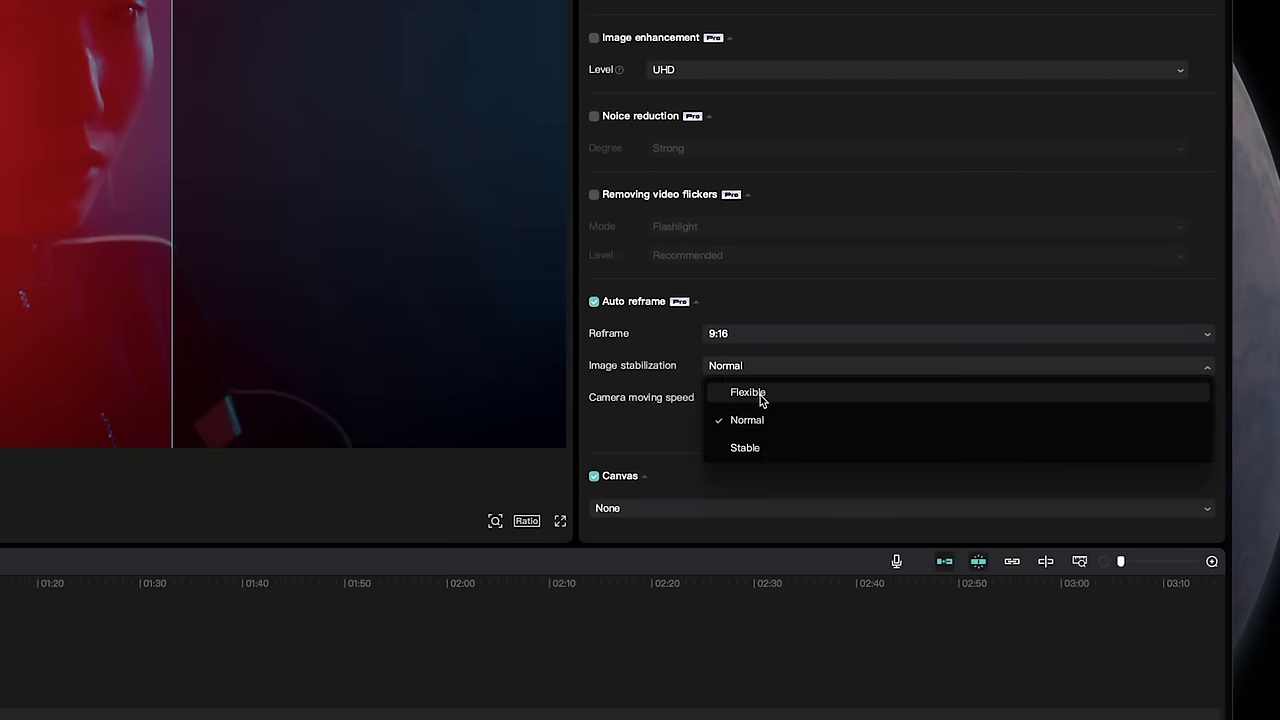
pyautogui.click(758, 393)
pyautogui.click(748, 398)
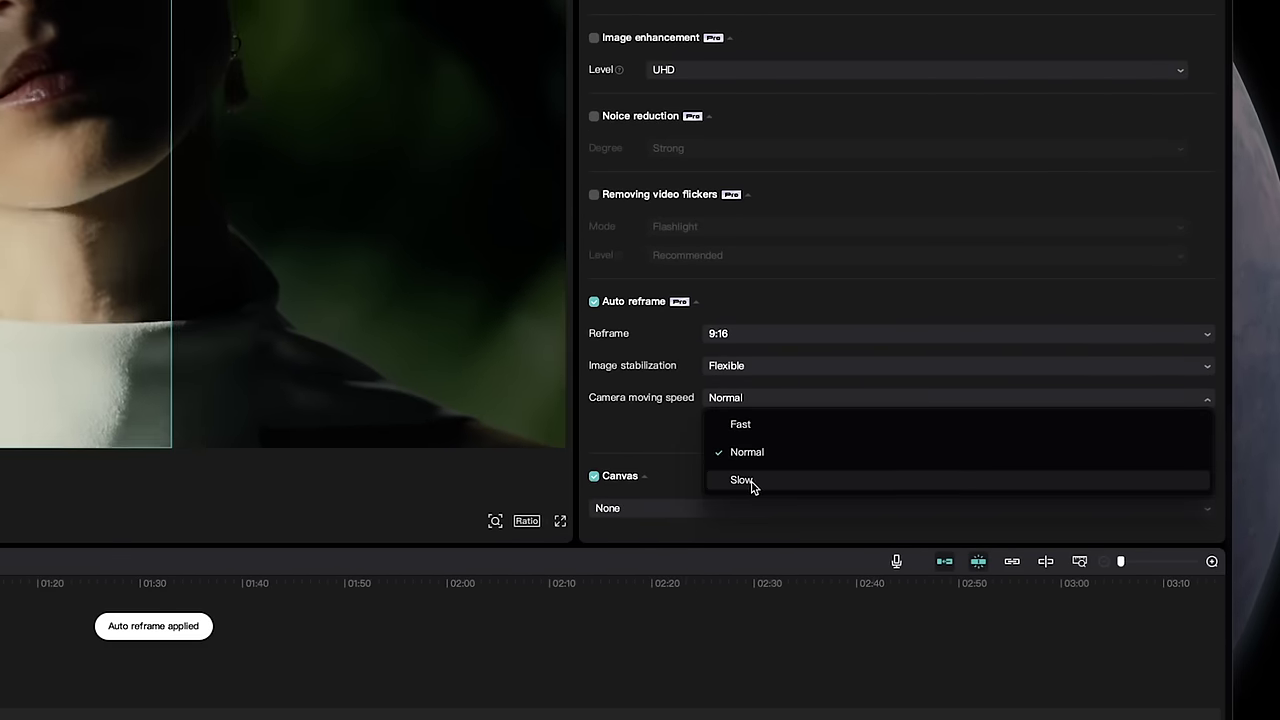
pyautogui.click(748, 482)
pyautogui.click(1180, 430)
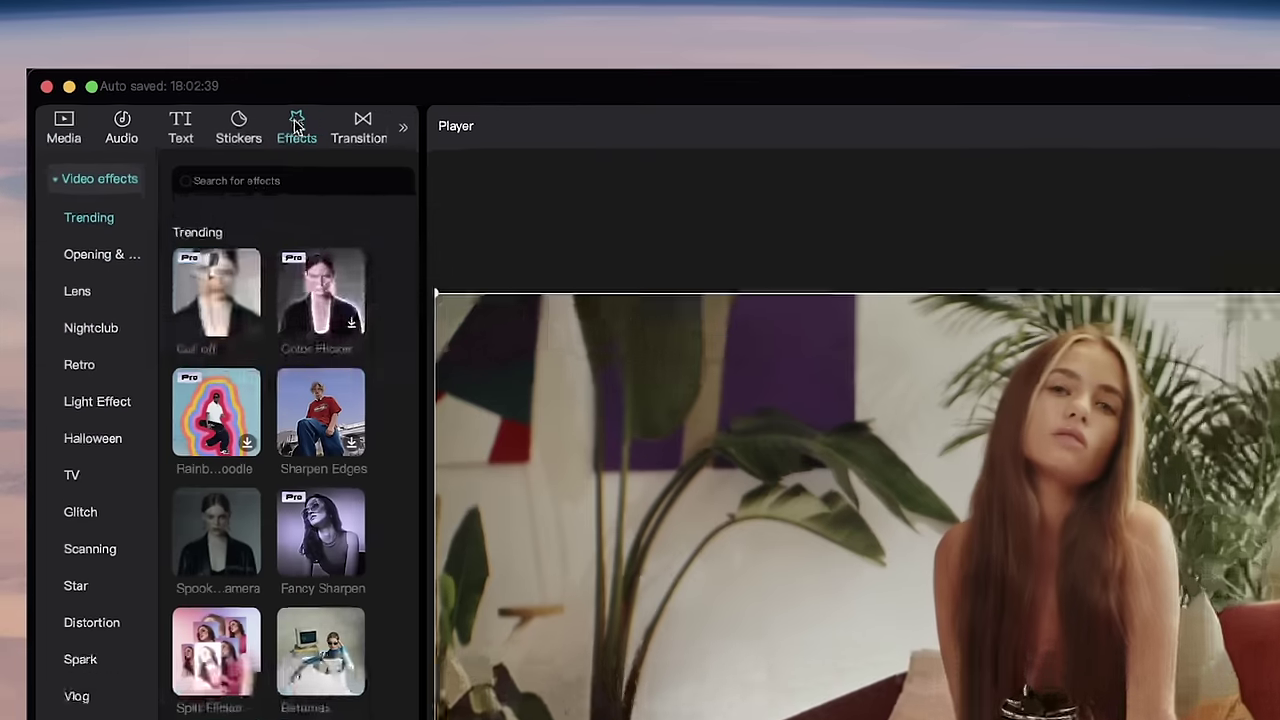
# Step: Search the Effects library for 'gleam'
pyautogui.click(283, 203)
pyautogui.write('gleam')
pyautogui.press('Return')
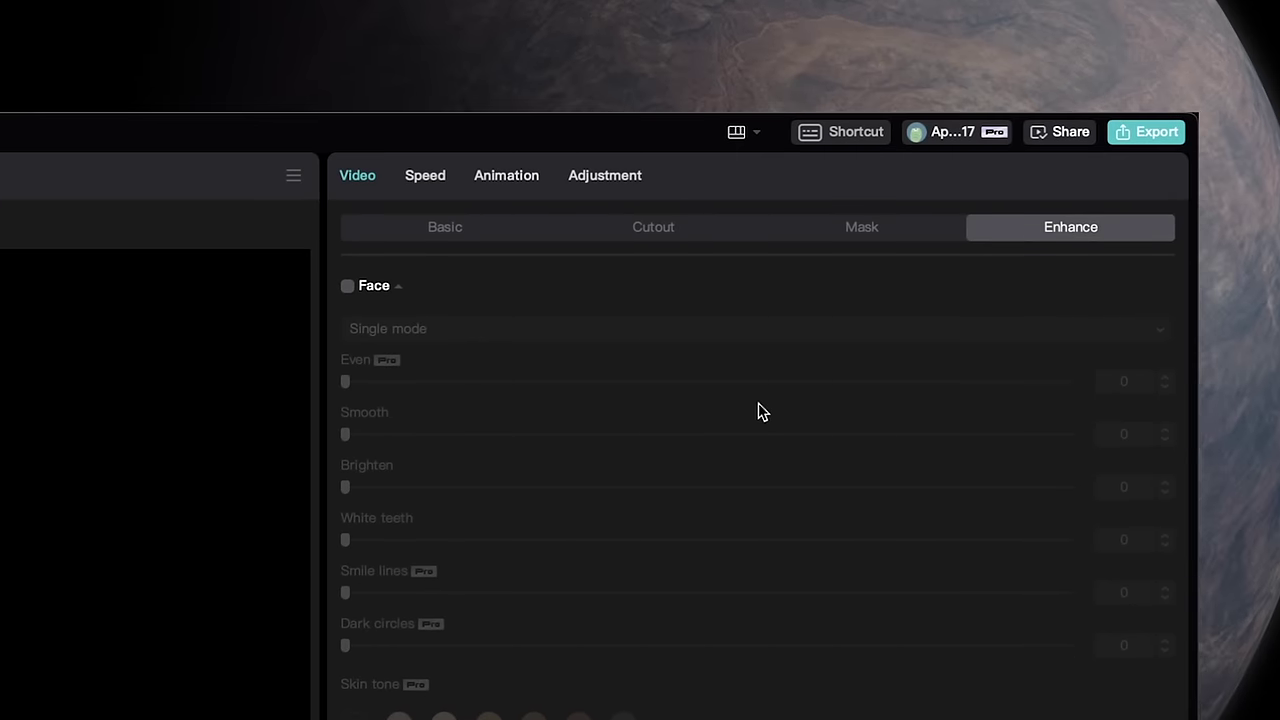
# Step: Scroll the Enhance panel down to the Body reshaping options
pyautogui.scroll(-10, 760, 412)
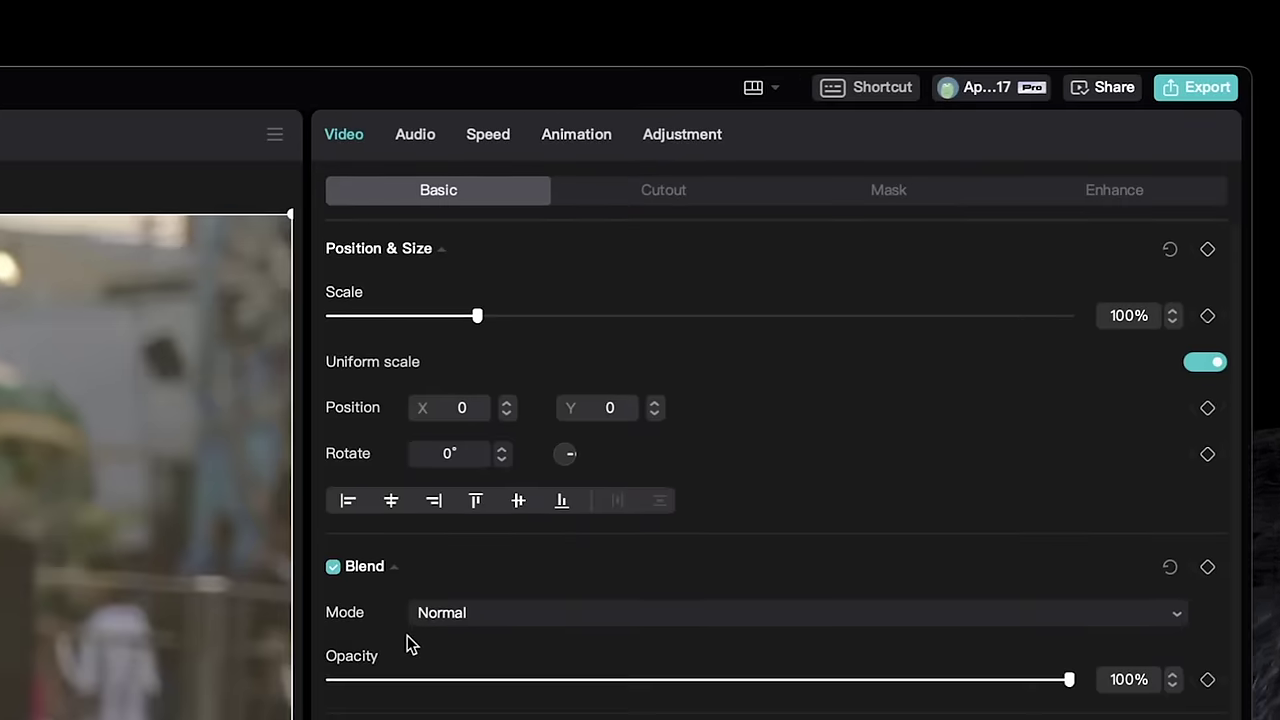
# Step: Set the clip's stabilization level to Most stable
pyautogui.scroll(-1, 406, 643)
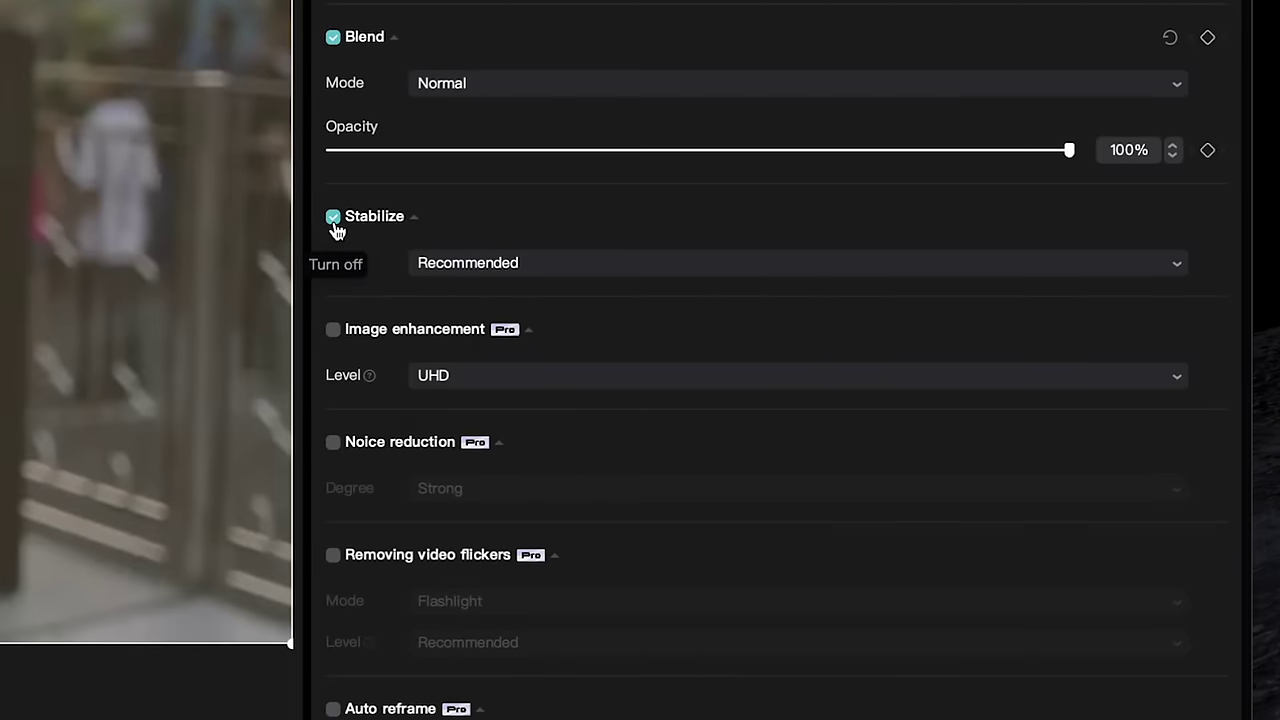
pyautogui.click(487, 277)
pyautogui.click(485, 340)
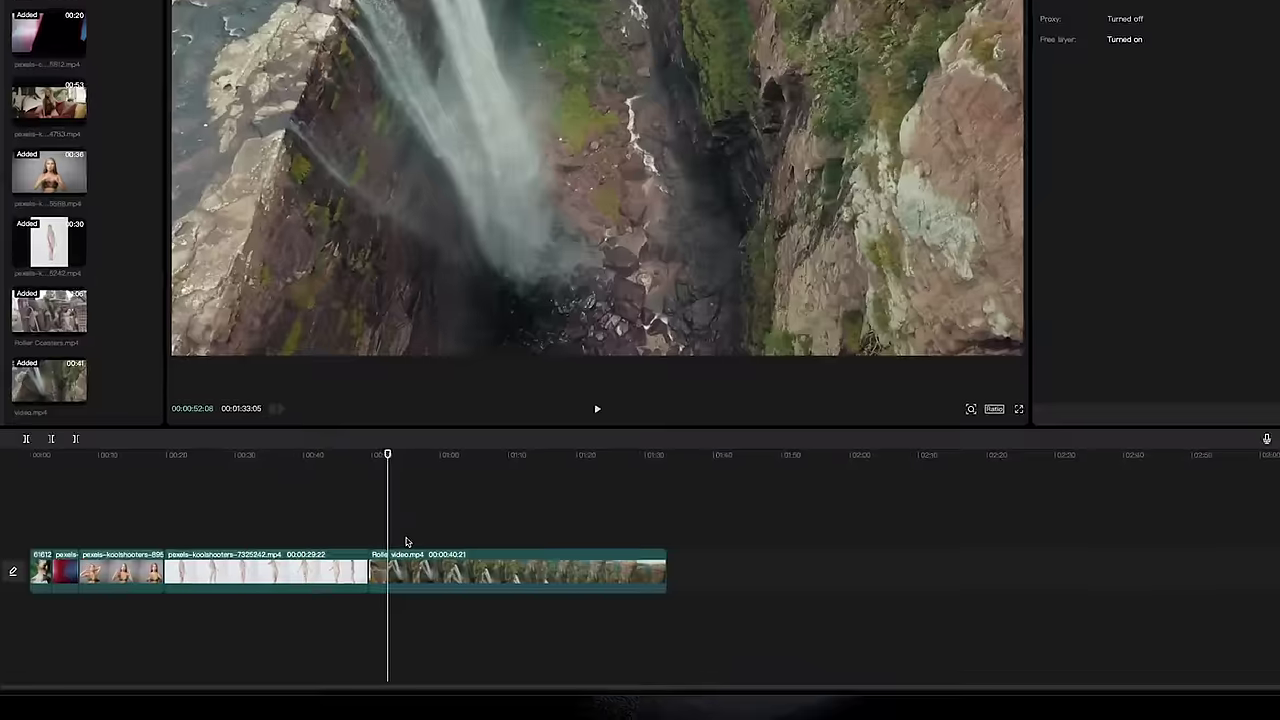
# Step: Select the waterfall clip and enable image enhancement at UHD
pyautogui.click(392, 568)
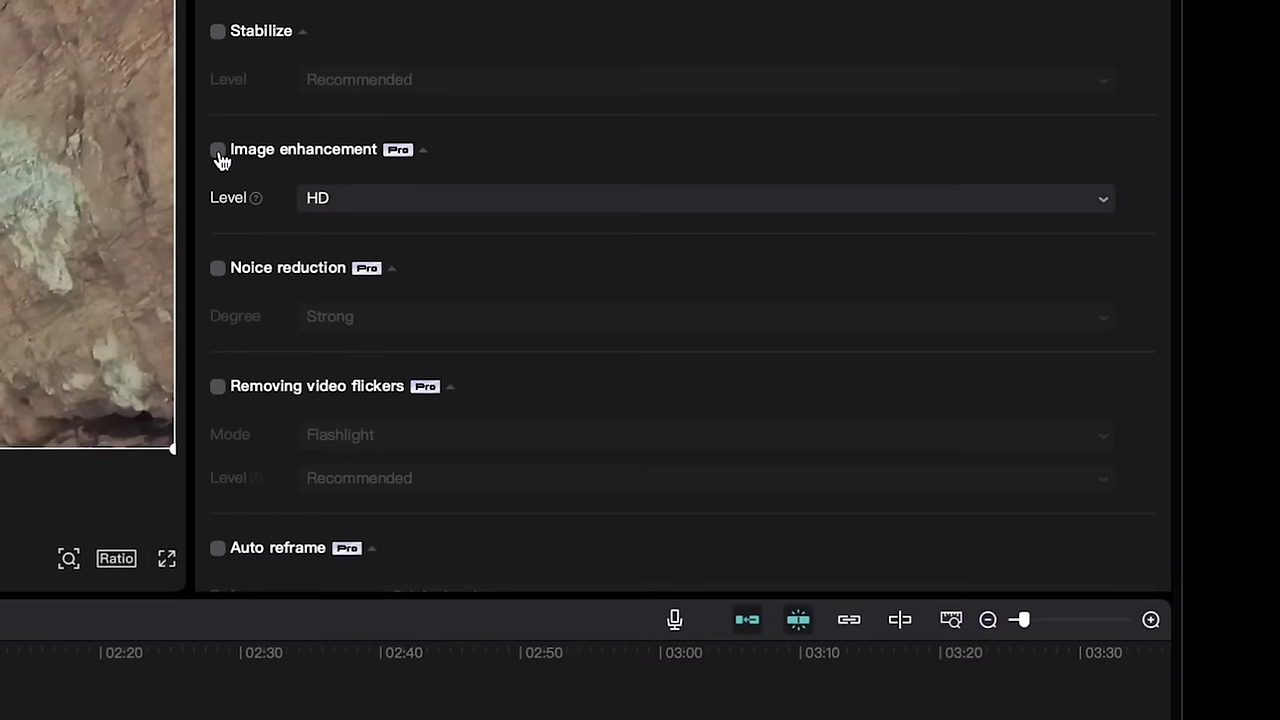
pyautogui.click(217, 660)
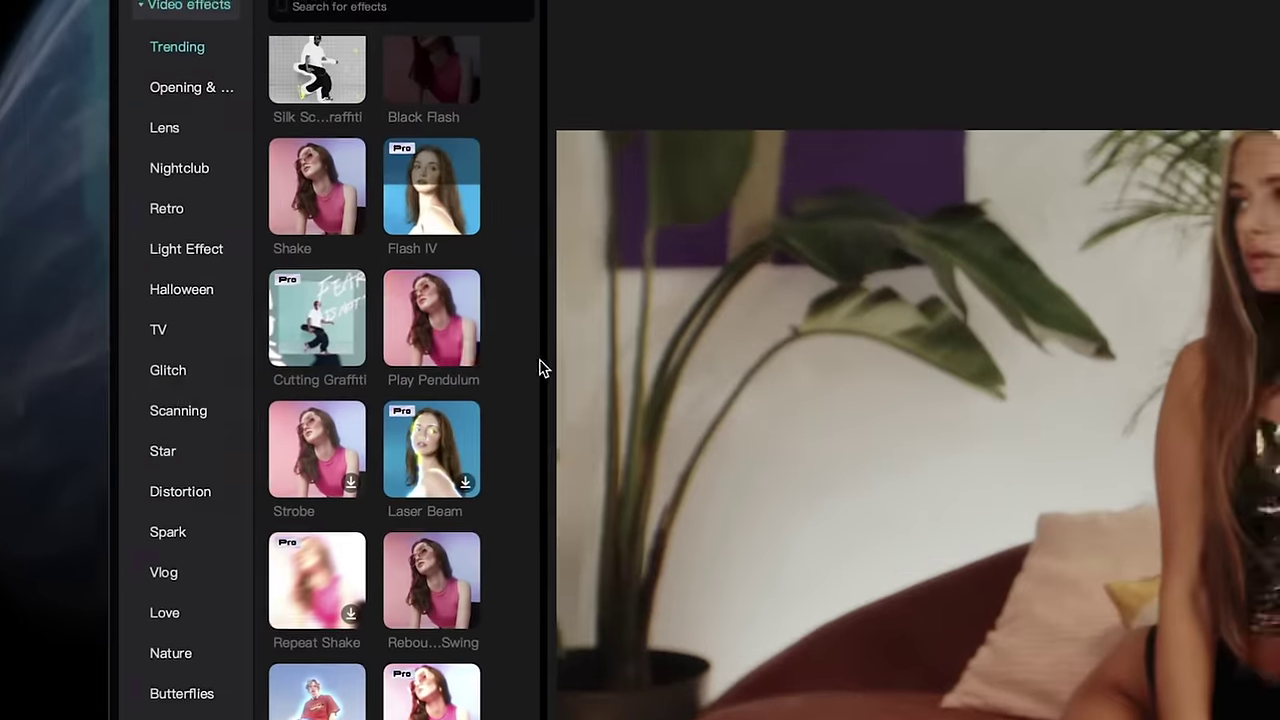
# Step: Apply the Play Pendulum effect from the Trending effects
pyautogui.click(195, 215)
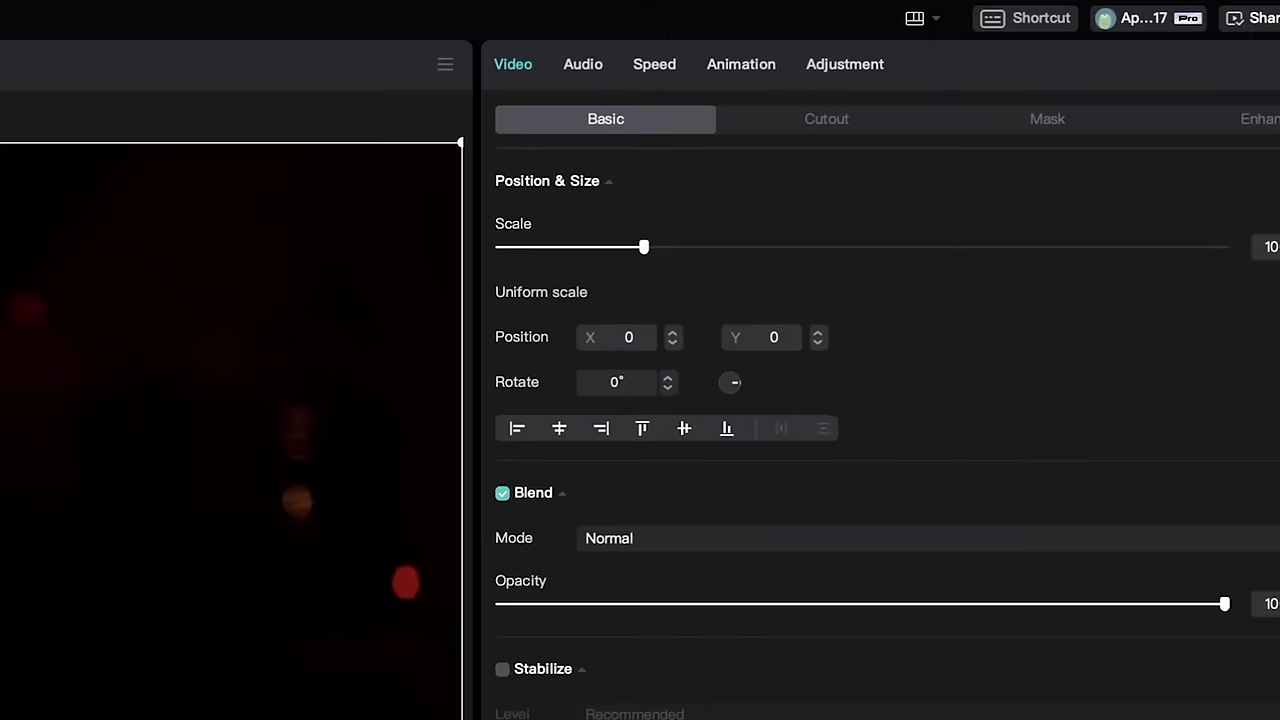
# Step: Enable Removing video flickers on the sparkler clip
pyautogui.click(502, 296)
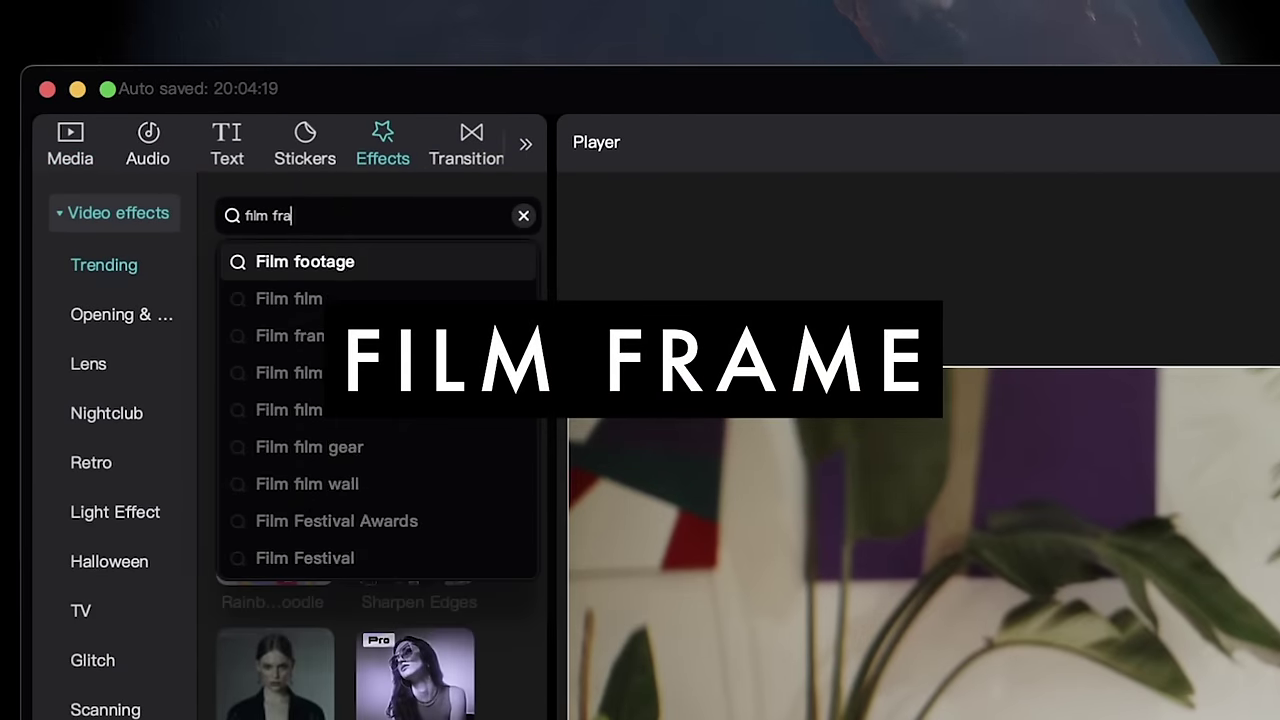
# Step: Add the Film filter from the 'Film frame' search, then scroll Transitions to the Glare set
pyautogui.press('Return')
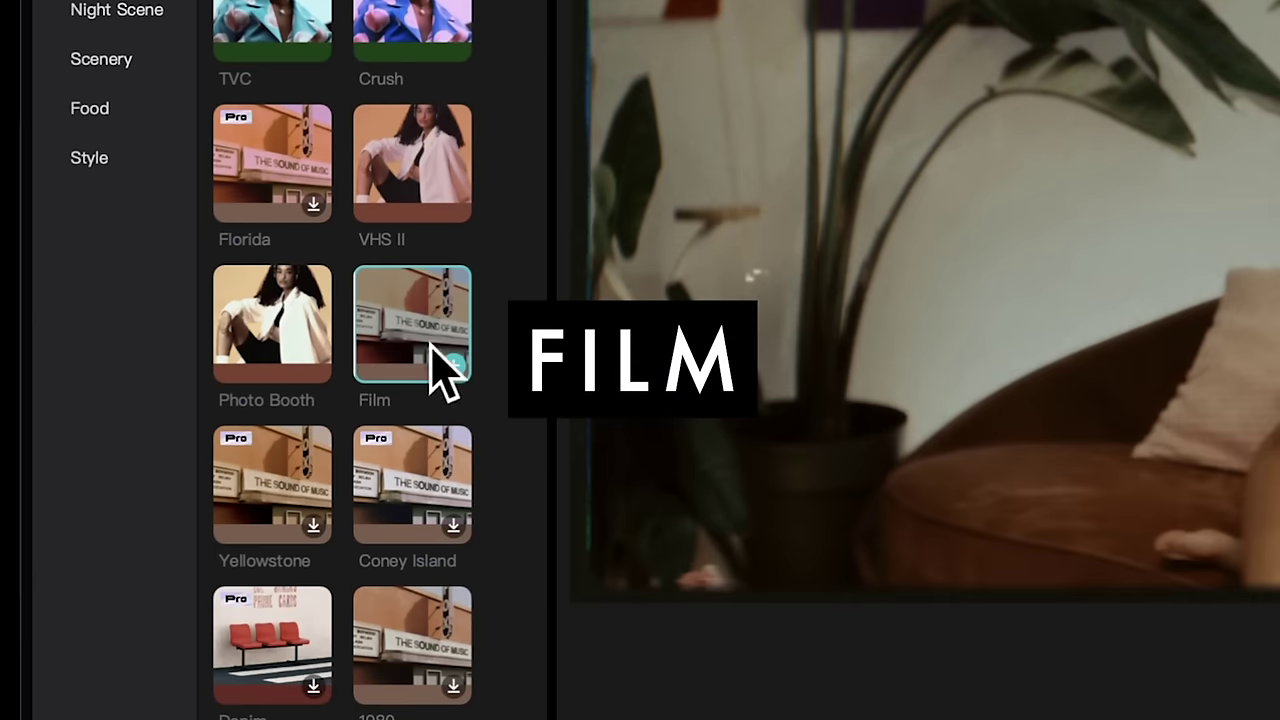
pyautogui.click(452, 364)
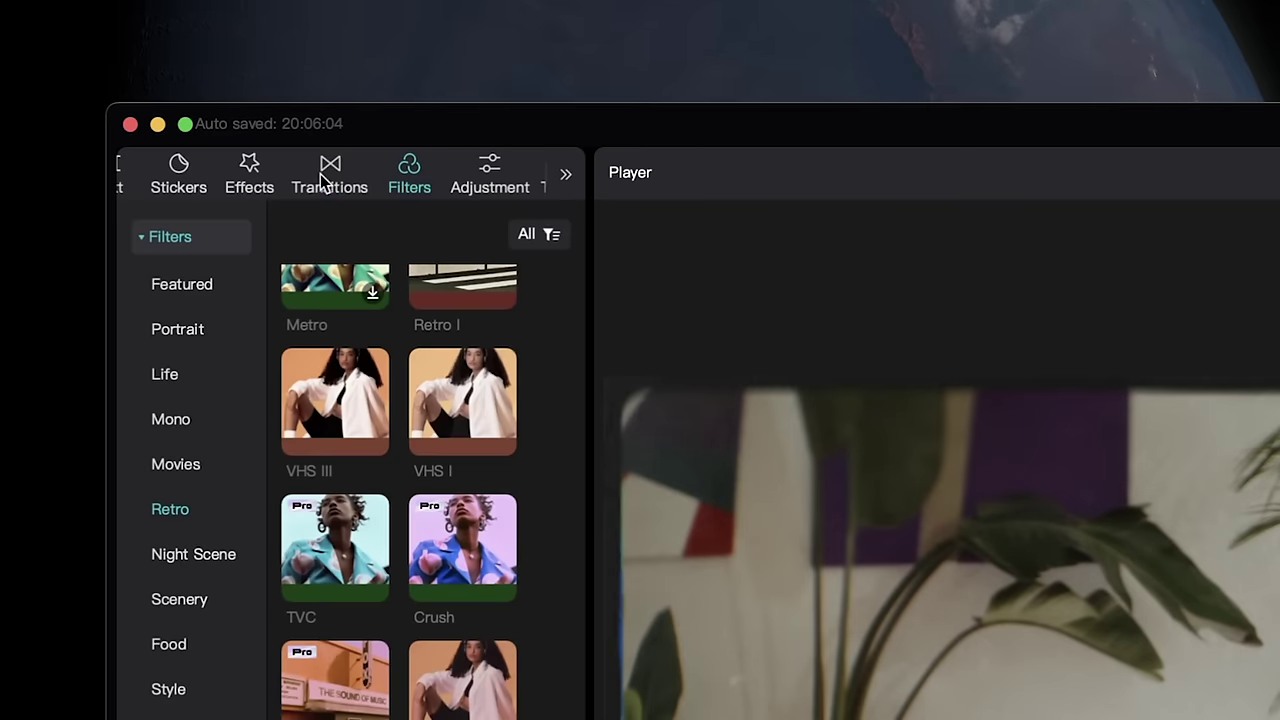
pyautogui.click(329, 177)
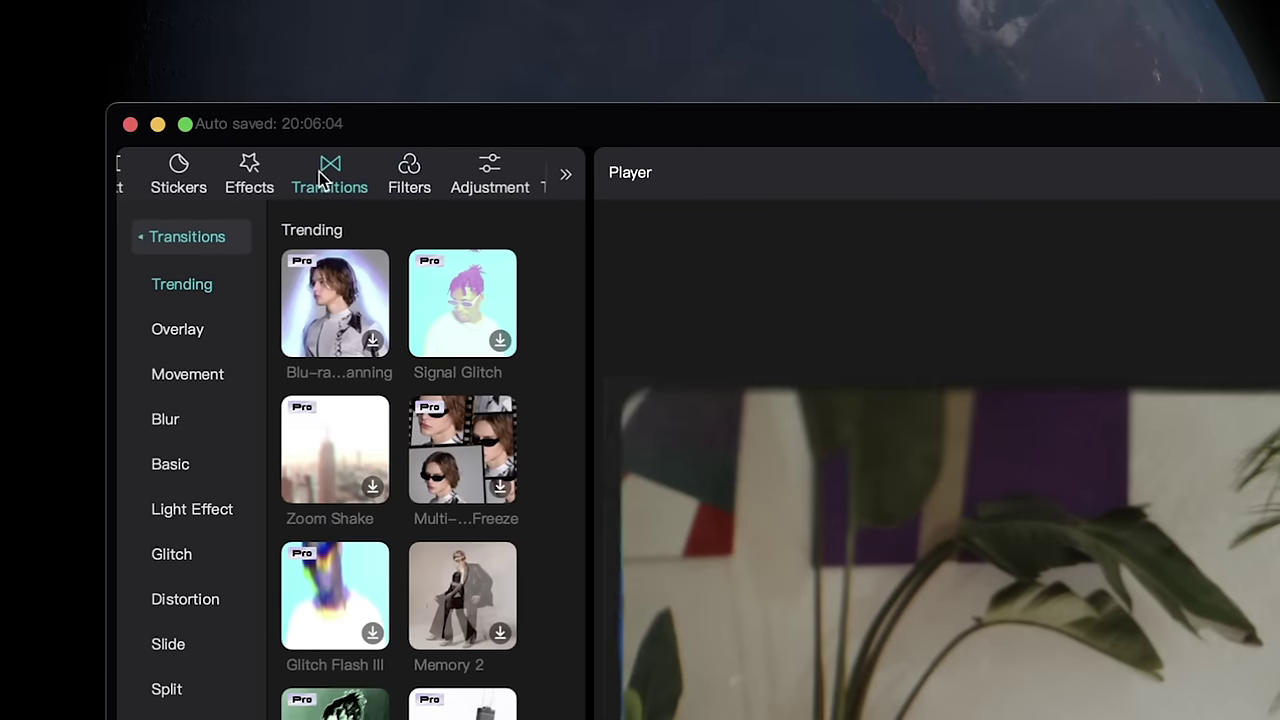
pyautogui.scroll(-3, 463, 600)
pyautogui.scroll(-2, 463, 630)
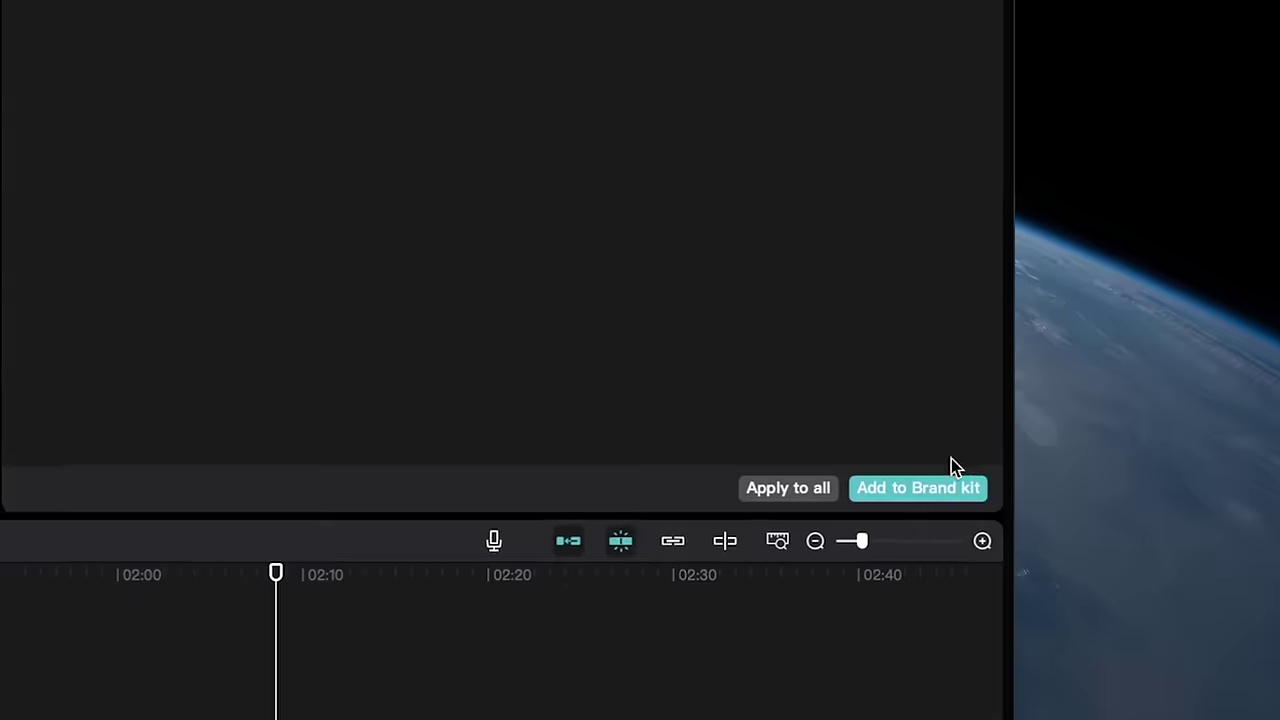
# Step: Save the current adjustment settings to the Brand kit as a preset
pyautogui.click(934, 546)
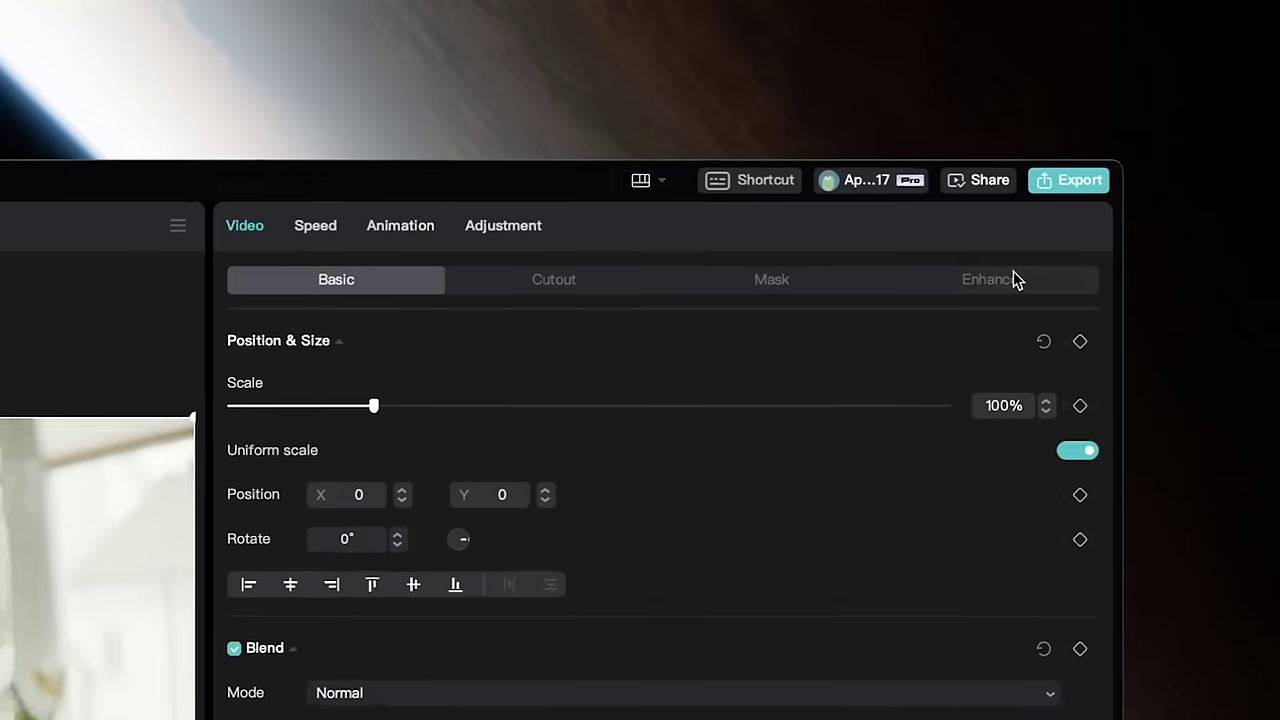
# Step: Turn on Makeup in the clip's Enhance settings, keeping the None set
pyautogui.click(1205, 61)
pyautogui.click(891, 292)
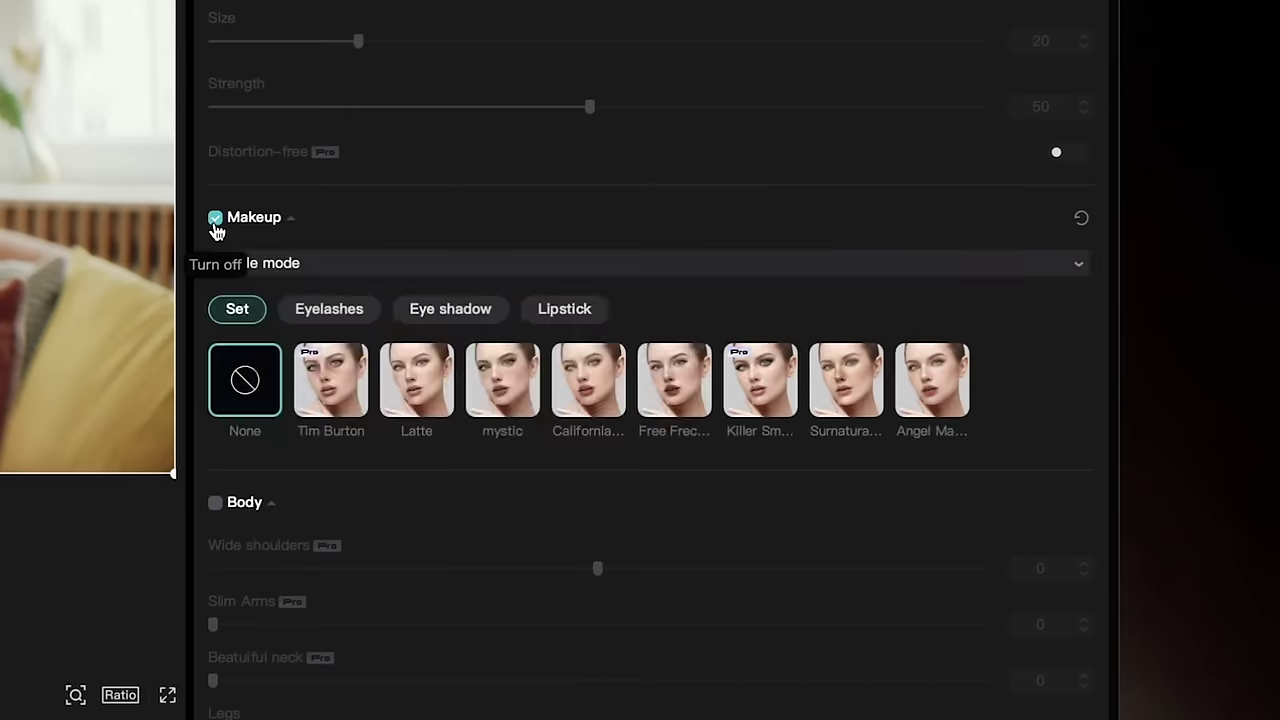